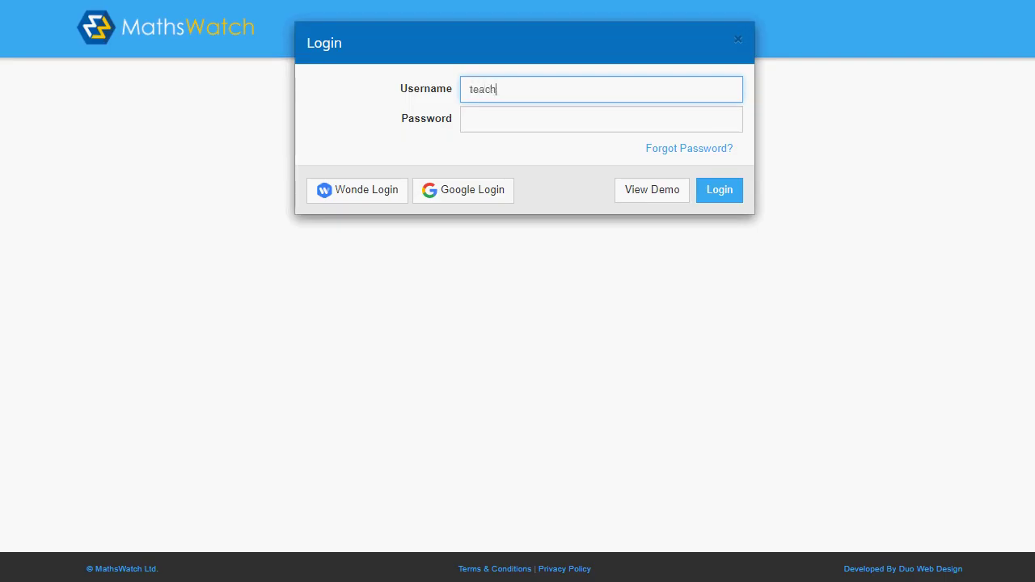
- Log in to the teacher account with the account username and password
{"action": "type", "text": "chool"}
{"action": "key", "text": "Tab"}
{"action": "type", "text": "****"}
{"action": "type", "text": "*"}
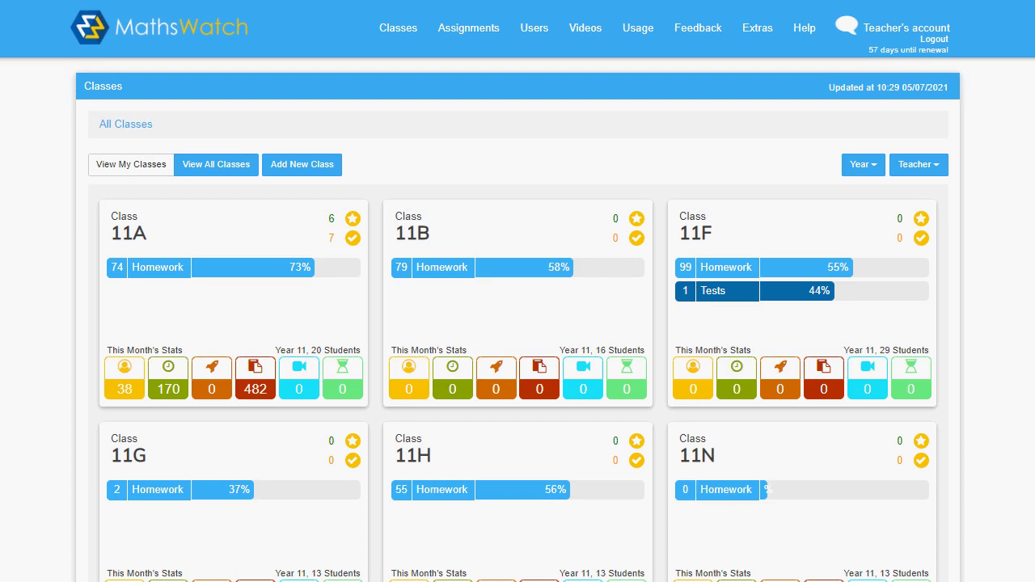
- Start creating a new assignment and search the GCSE clips for "pyth"
{"action": "left_click", "coordinate": [471, 32]}
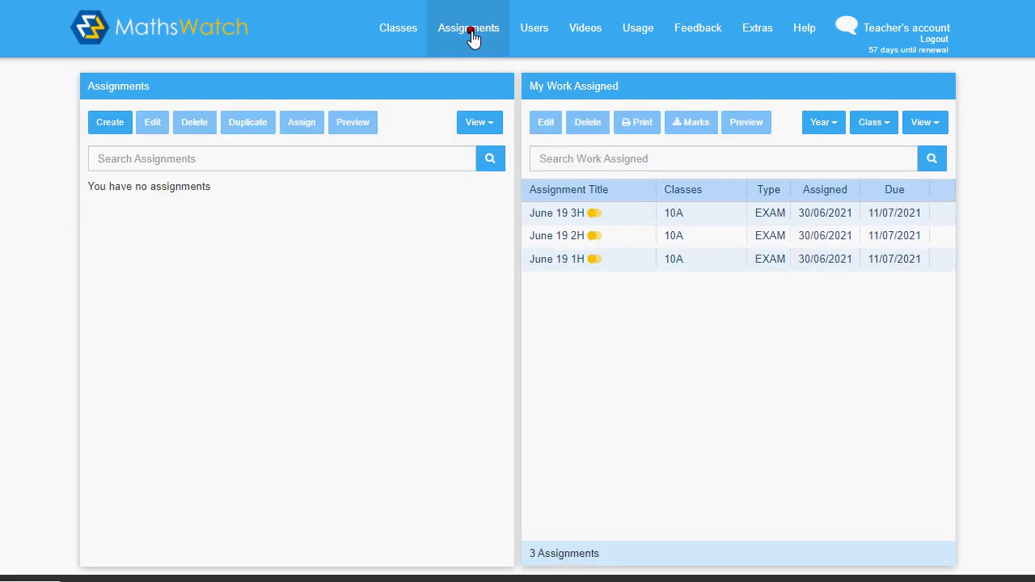
{"action": "left_click", "coordinate": [110, 126]}
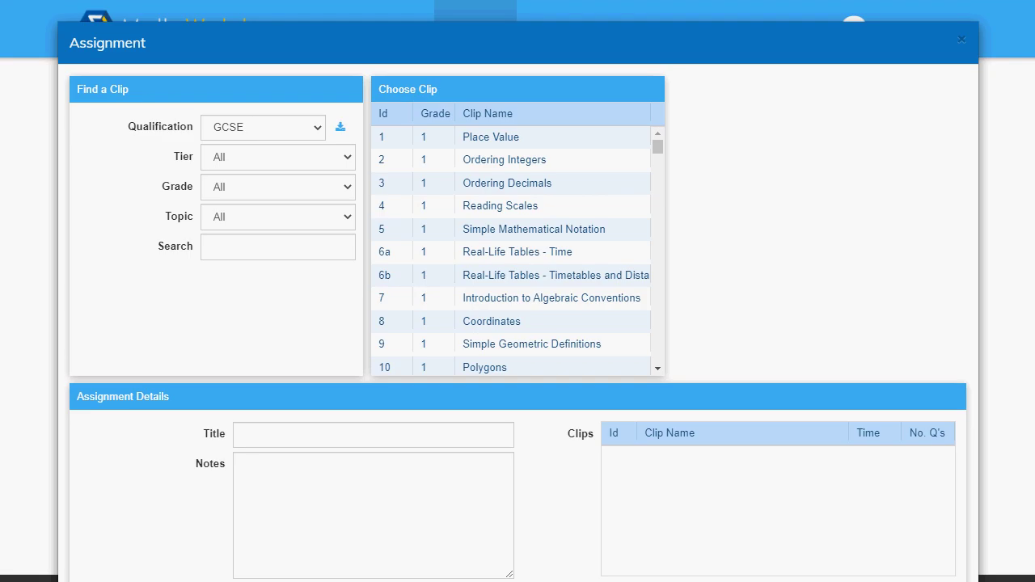
{"action": "left_click", "coordinate": [277, 247]}
{"action": "type", "text": "pyth"}
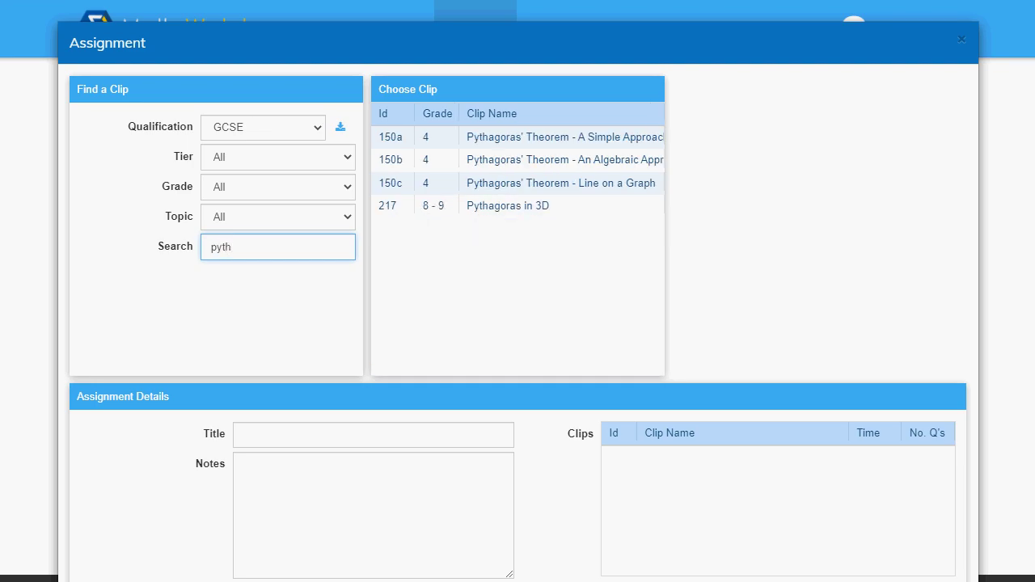
- Choose clip 150b, Pythagoras' Theorem - An Algebraic Approach, and browse through its three standard questions
{"action": "left_click", "coordinate": [557, 163]}
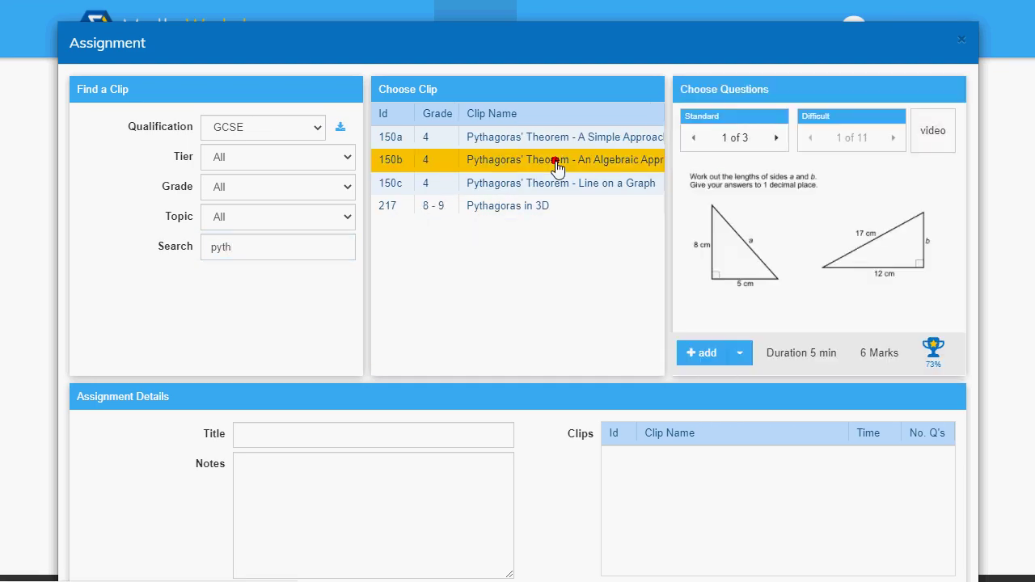
{"action": "left_click", "coordinate": [779, 137]}
{"action": "left_click", "coordinate": [779, 138]}
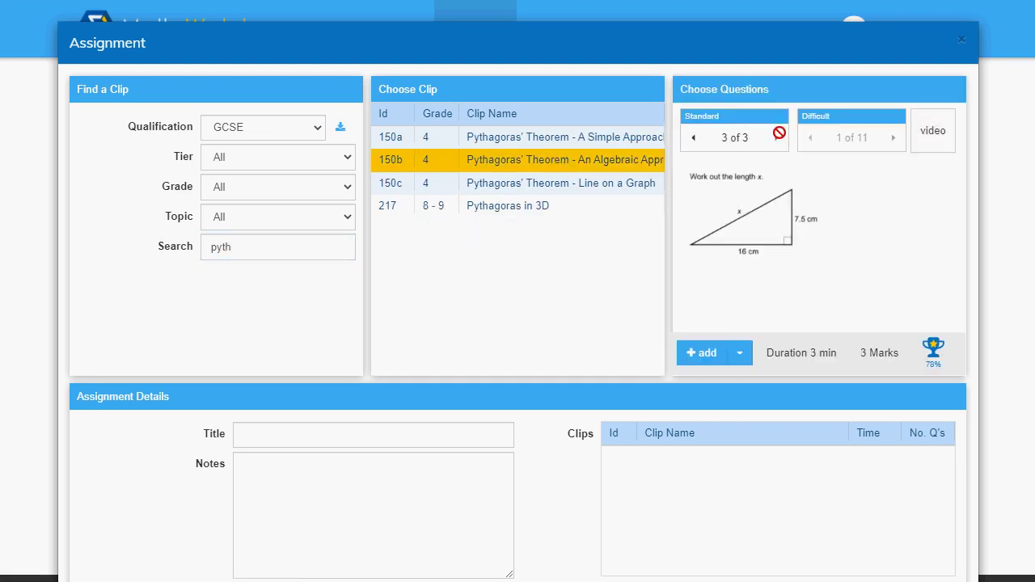
- Browse the difficult questions of clip 150b and add questions 4 and 5 to the assignment
{"action": "left_click", "coordinate": [858, 123]}
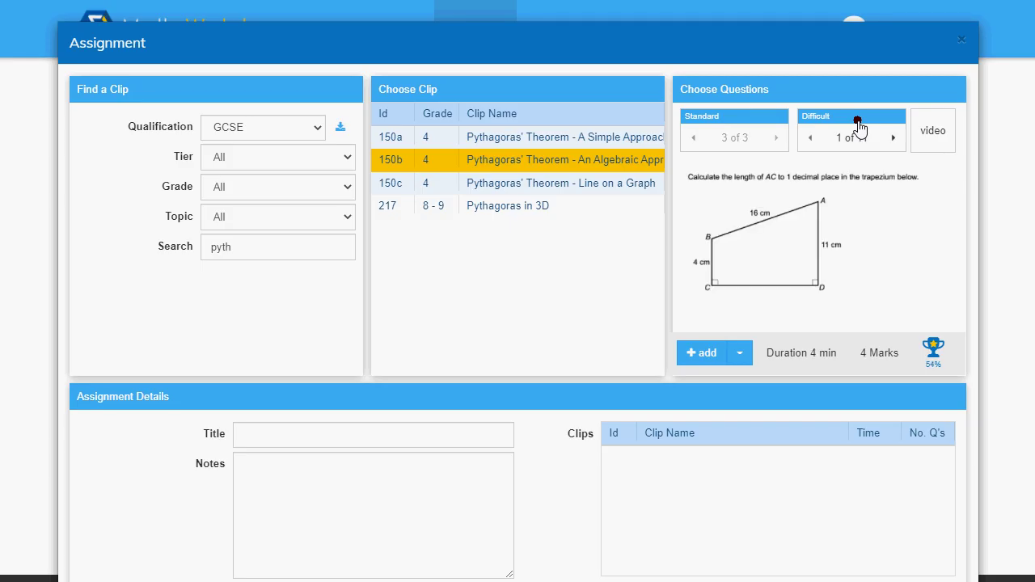
{"action": "left_click", "coordinate": [896, 138]}
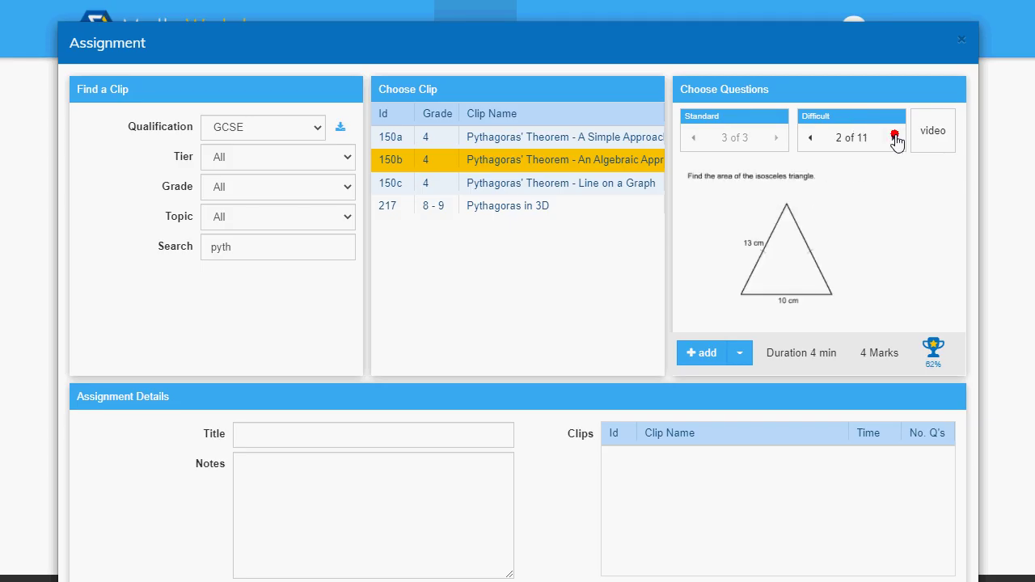
{"action": "left_click", "coordinate": [895, 137]}
{"action": "left_click", "coordinate": [895, 138]}
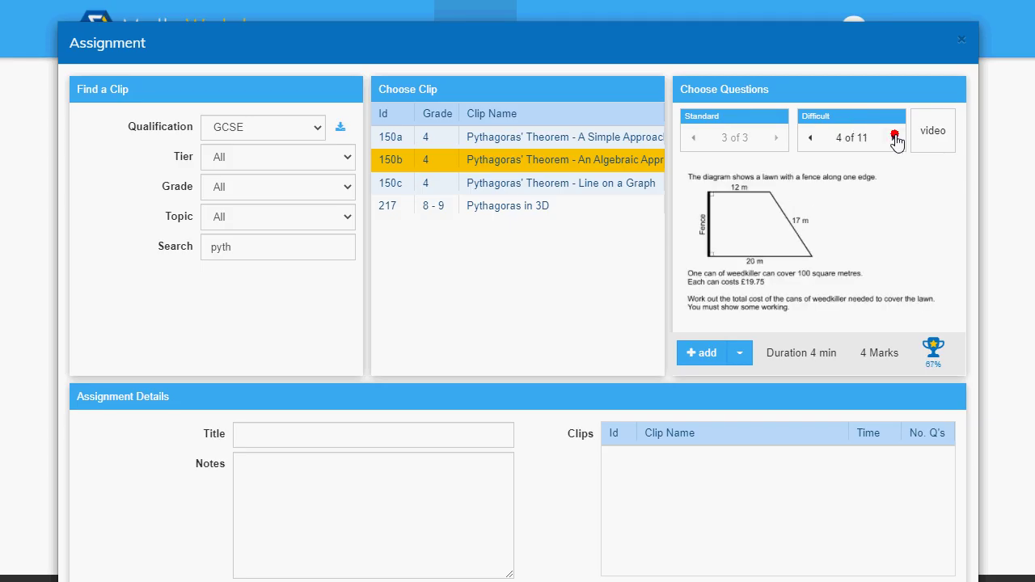
{"action": "left_click", "coordinate": [703, 356]}
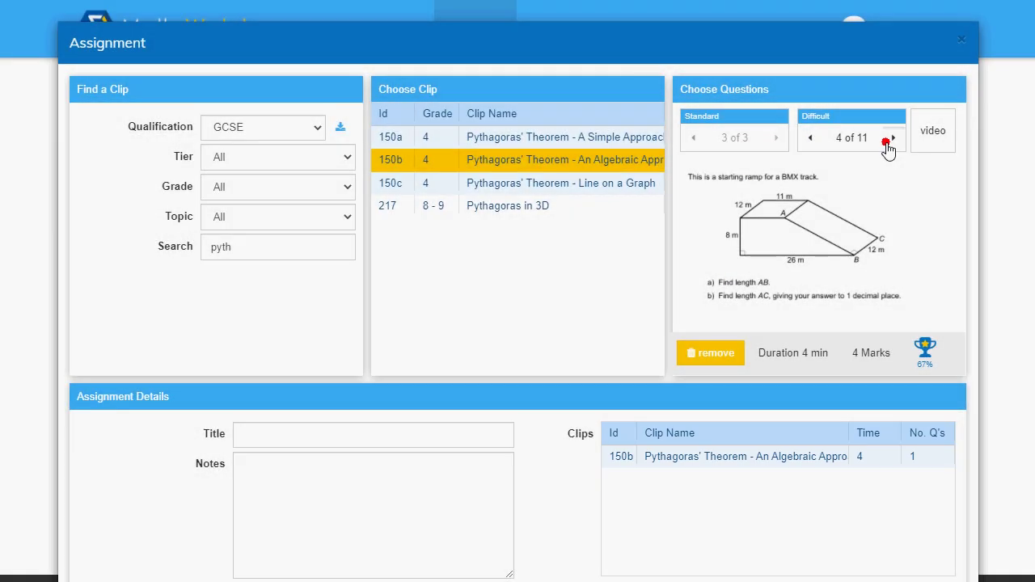
{"action": "left_click", "coordinate": [893, 138]}
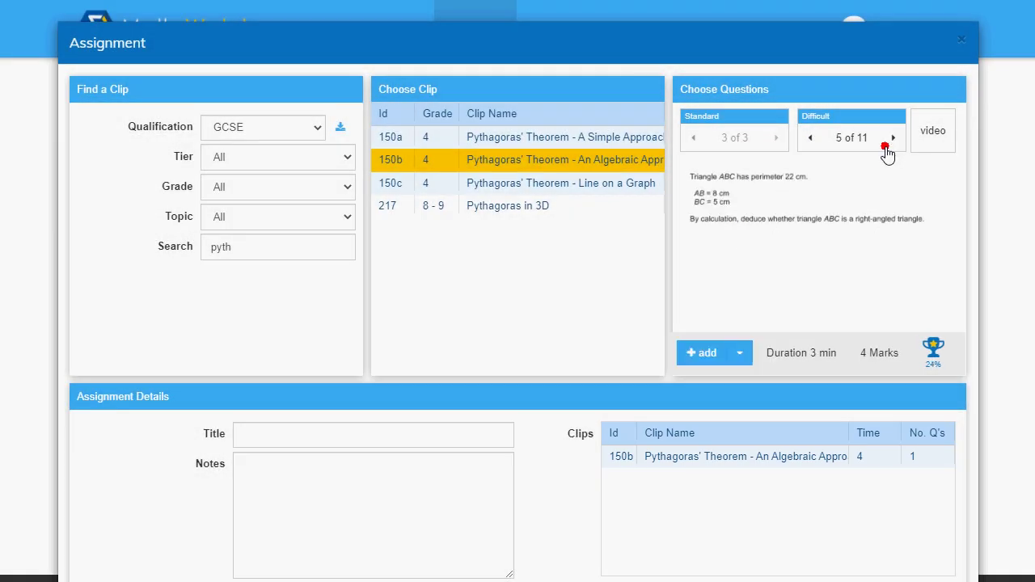
{"action": "left_click", "coordinate": [703, 353]}
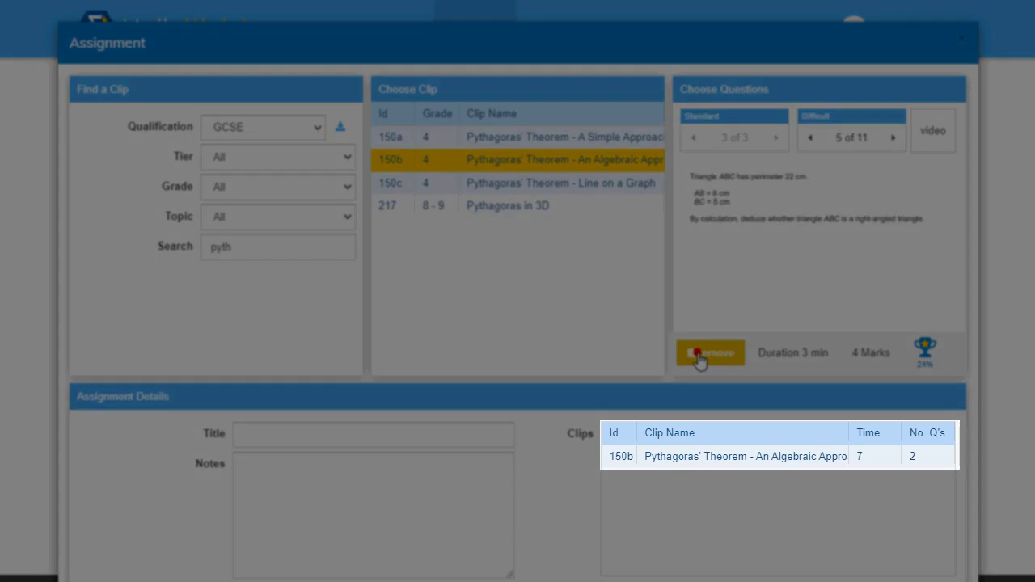
- Title the assignment "Pythagoras homework" and save it
{"action": "left_click", "coordinate": [458, 441]}
{"action": "type", "text": "Pythagoras homework"}
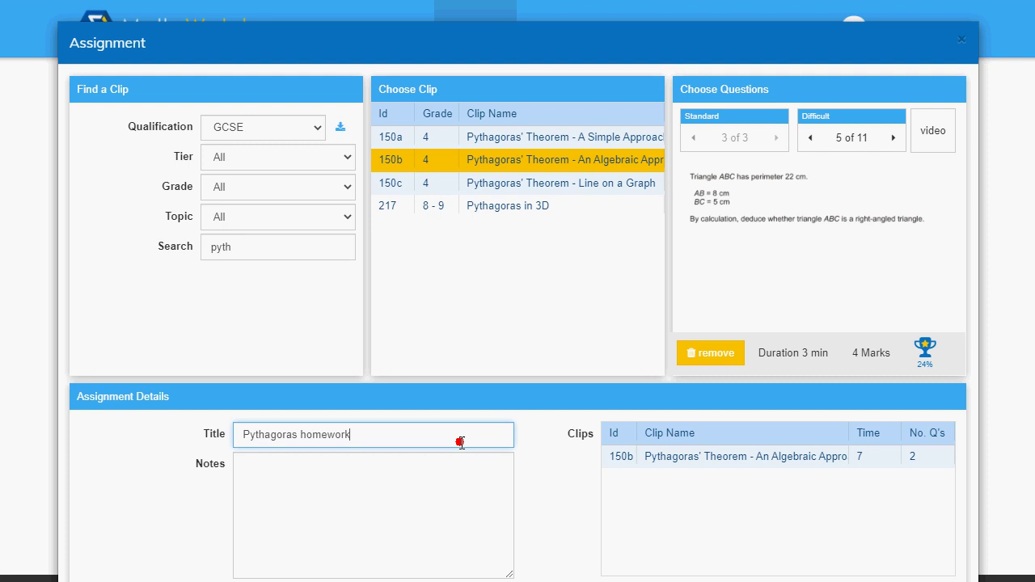
{"action": "scroll", "coordinate": [460, 441], "scroll_direction": "down", "scroll_amount": 3}
{"action": "left_click", "coordinate": [925, 550]}
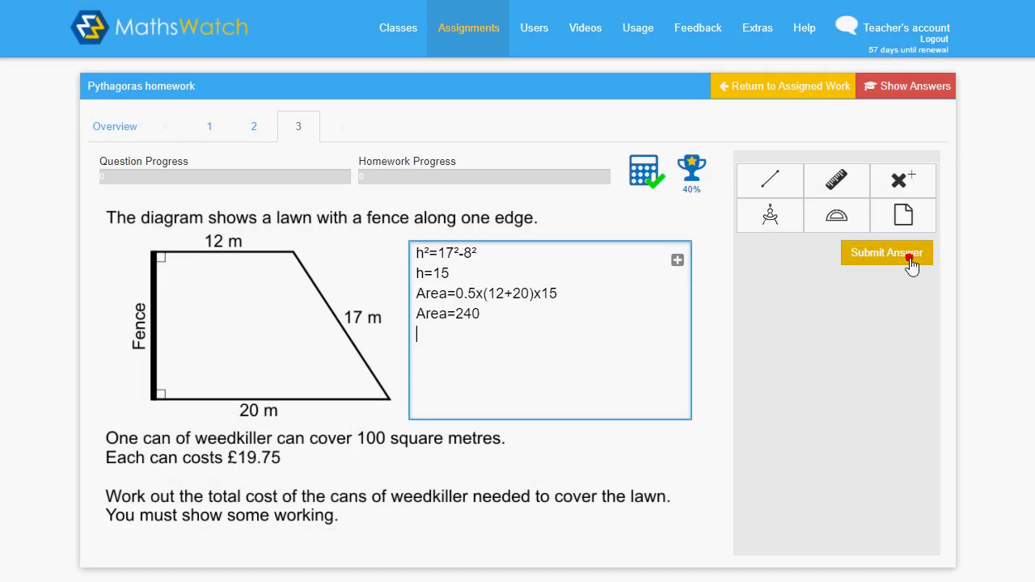
- Submit the area working for the lawn question, and resubmit it with the number of cans and their total cost
{"action": "left_click", "coordinate": [910, 260]}
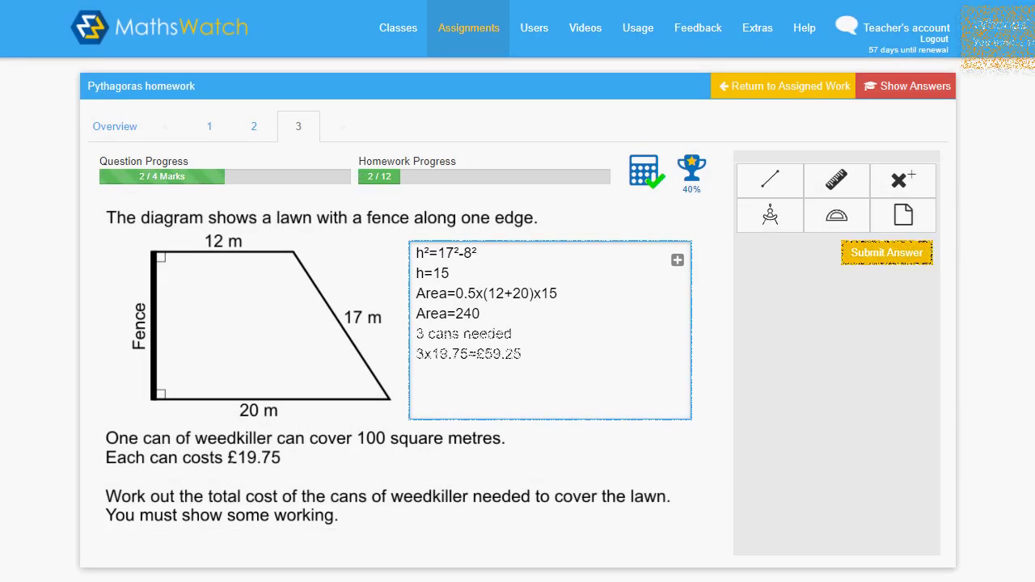
{"action": "left_click", "coordinate": [889, 265]}
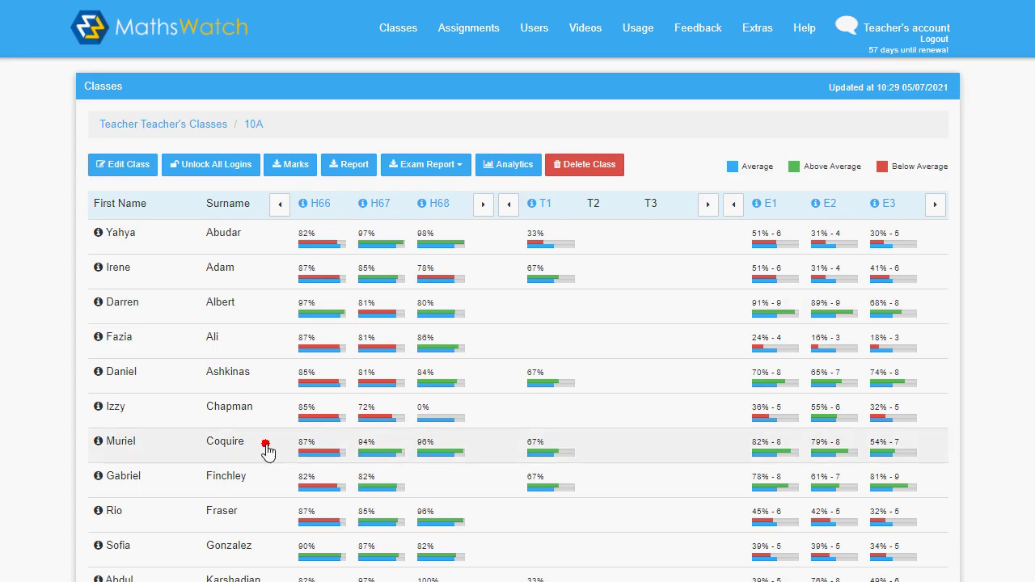
- Open a class 10A student's work and review the triangular prism answer together with the teacher's feedback below it
{"action": "left_click", "coordinate": [267, 451]}
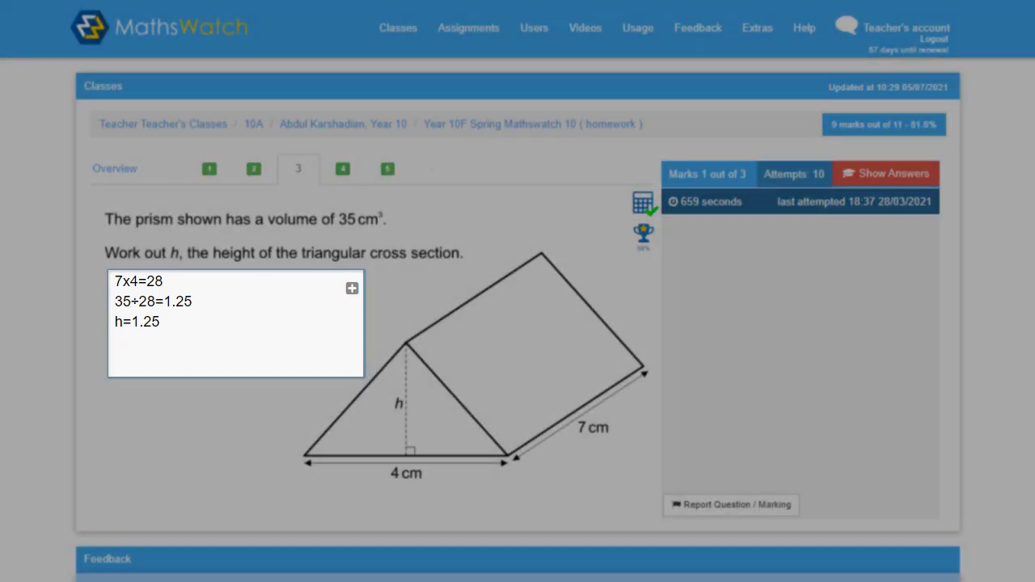
{"action": "scroll", "coordinate": [518, 291], "scroll_direction": "down", "scroll_amount": 3}
{"action": "scroll", "coordinate": [517, 291], "scroll_direction": "down", "scroll_amount": 1}
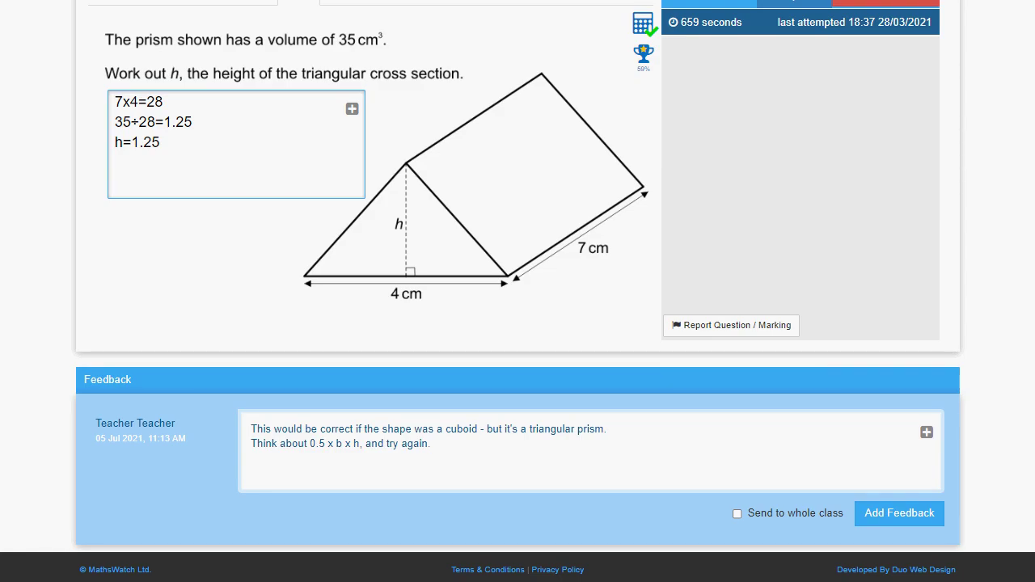
{"action": "scroll", "coordinate": [518, 291], "scroll_direction": "up", "scroll_amount": 3}
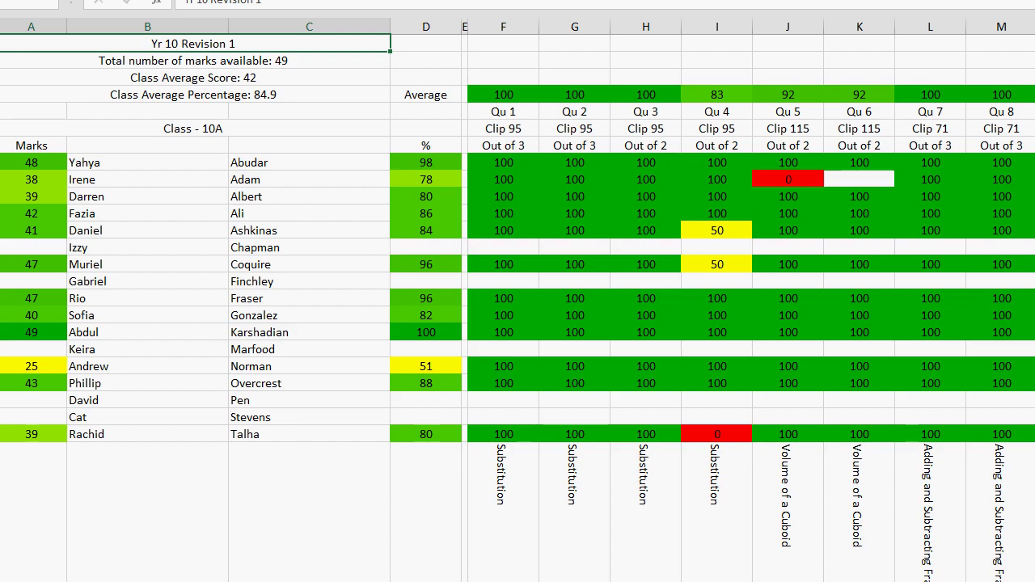
- Examine the Yr 10 Revision 1 marks spreadsheet for class 10A across all question columns
{"action": "scroll", "coordinate": [518, 299], "scroll_direction": "right", "scroll_amount": 5}
{"action": "scroll", "coordinate": [517, 300], "scroll_direction": "right", "scroll_amount": 3}
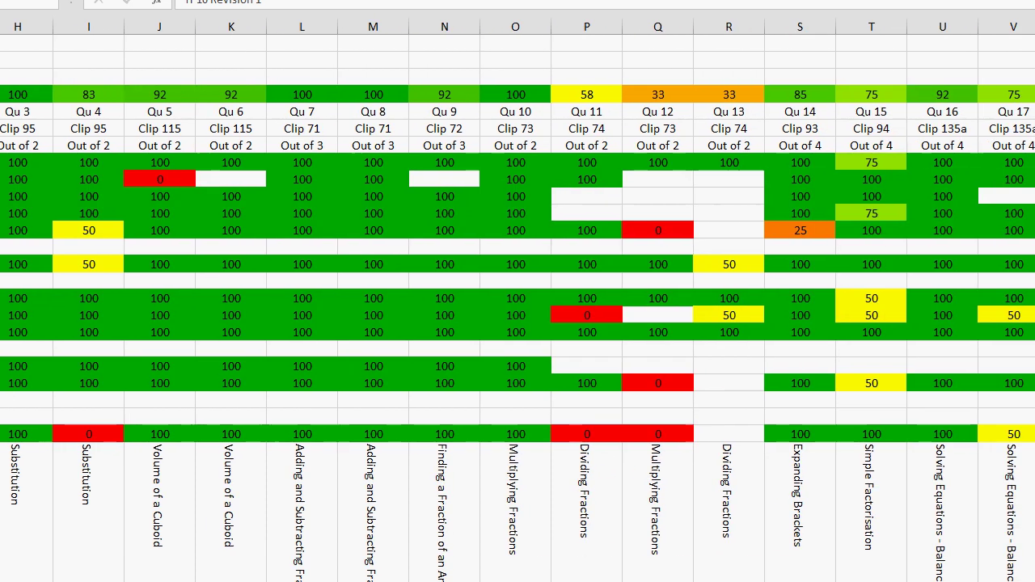
{"action": "scroll", "coordinate": [517, 299], "scroll_direction": "left", "scroll_amount": 3}
{"action": "scroll", "coordinate": [518, 300], "scroll_direction": "left", "scroll_amount": 5}
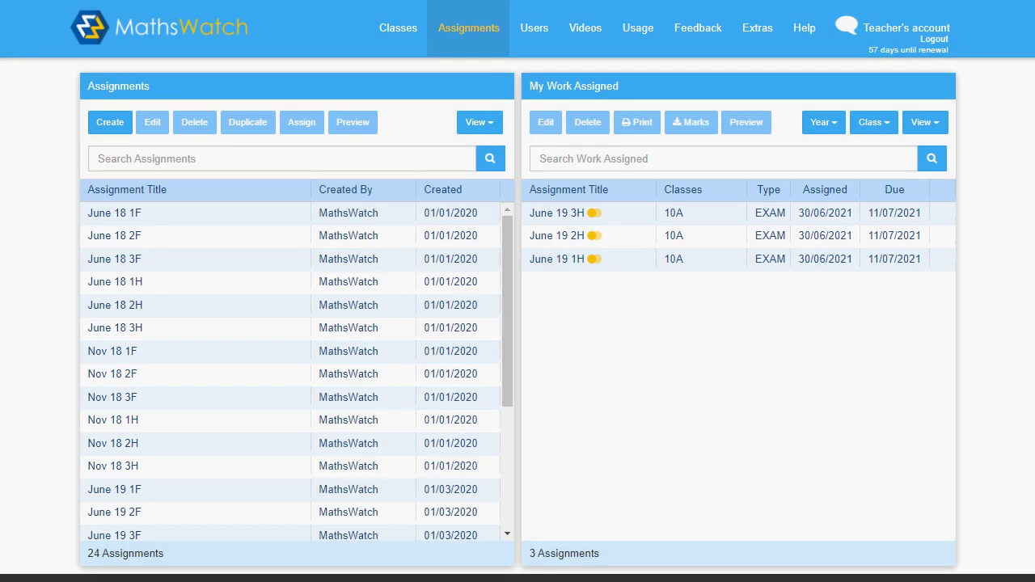
{"action": "mouse_move", "coordinate": [504, 400]}
{"action": "left_mouse_down"}
{"action": "mouse_move", "coordinate": [499, 509]}
{"action": "mouse_move", "coordinate": [505, 393]}
{"action": "left_mouse_up"}
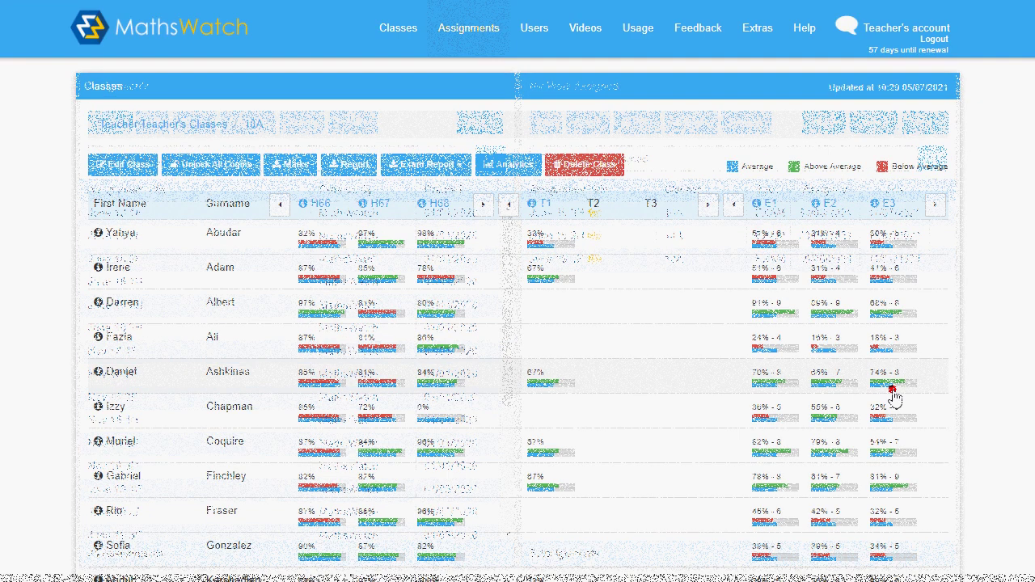
{"action": "left_click", "coordinate": [893, 392]}
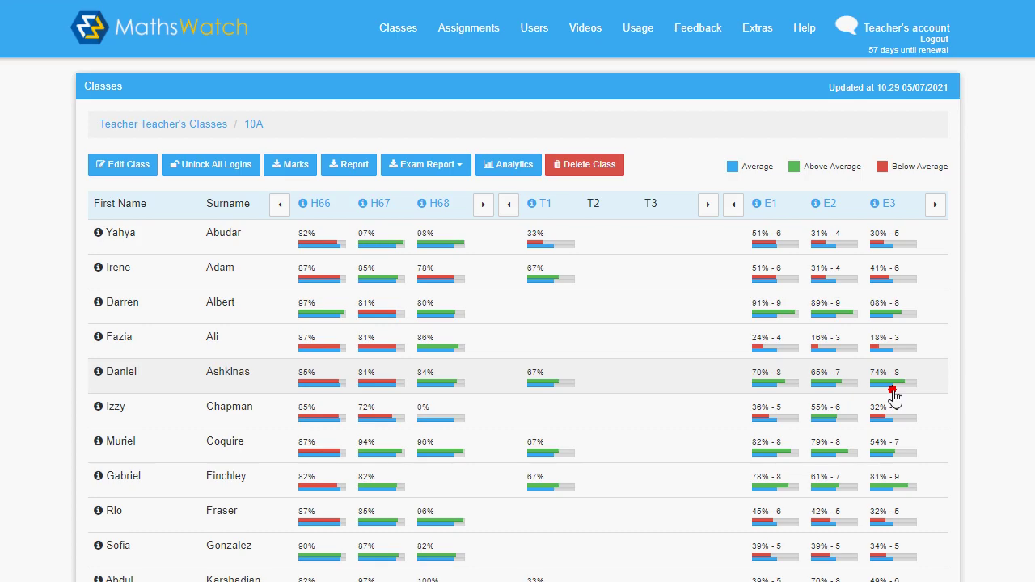
{"action": "left_click_drag", "start_coordinate": [892, 391], "coordinate": [892, 377]}
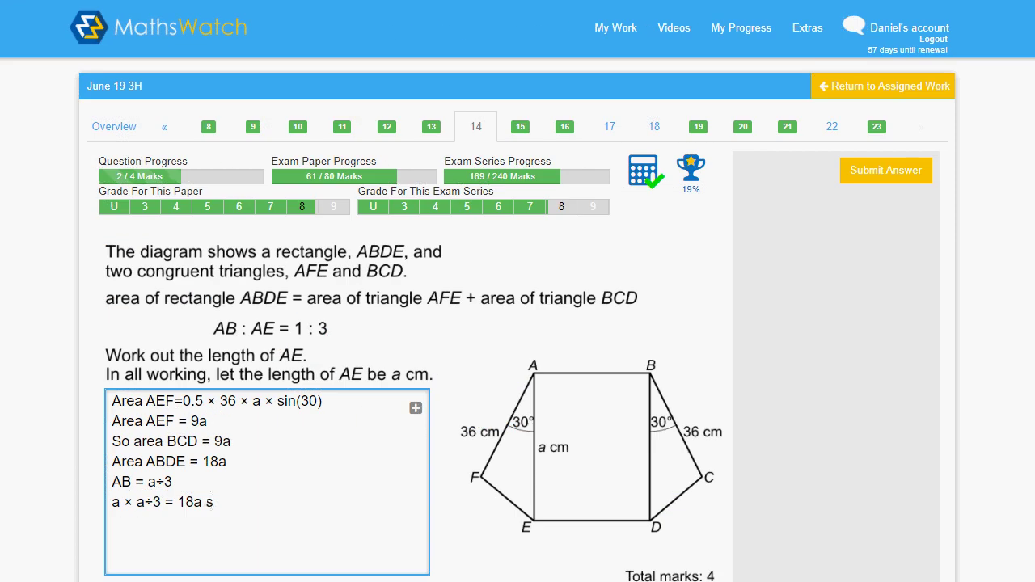
- Complete the working for question 14 of June 19 3H with "so a = 54 and AE = 54cm" and submit the answer
{"action": "type", "text": "o "}
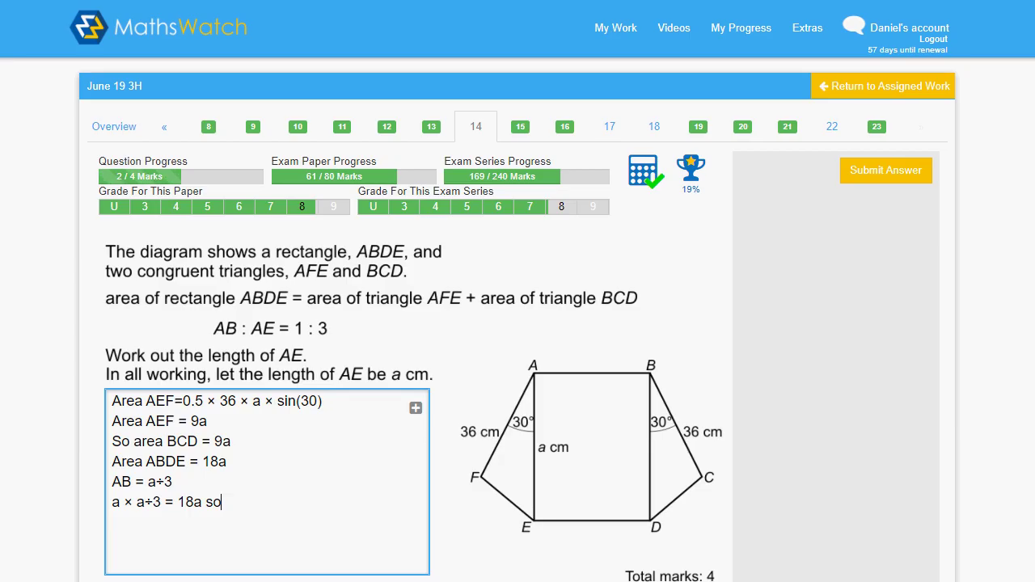
{"action": "type", "text": "a = "}
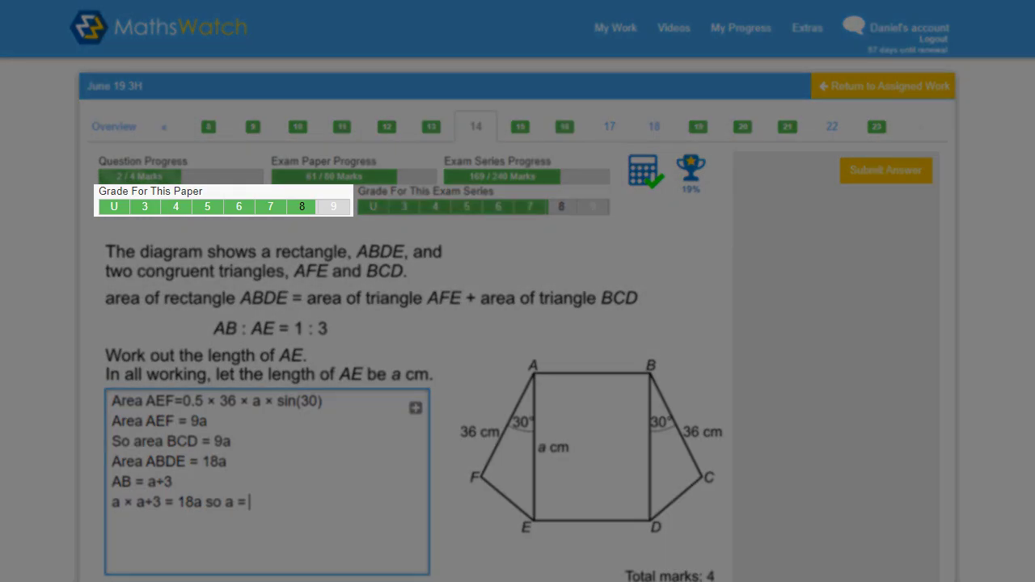
{"action": "type", "text": "54 and A"}
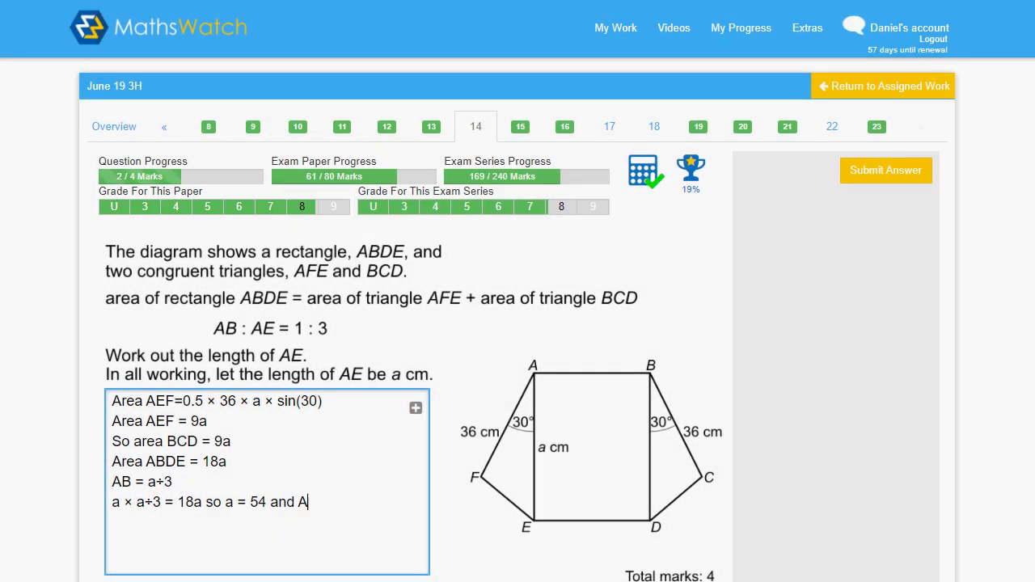
{"action": "type", "text": "E = 54"}
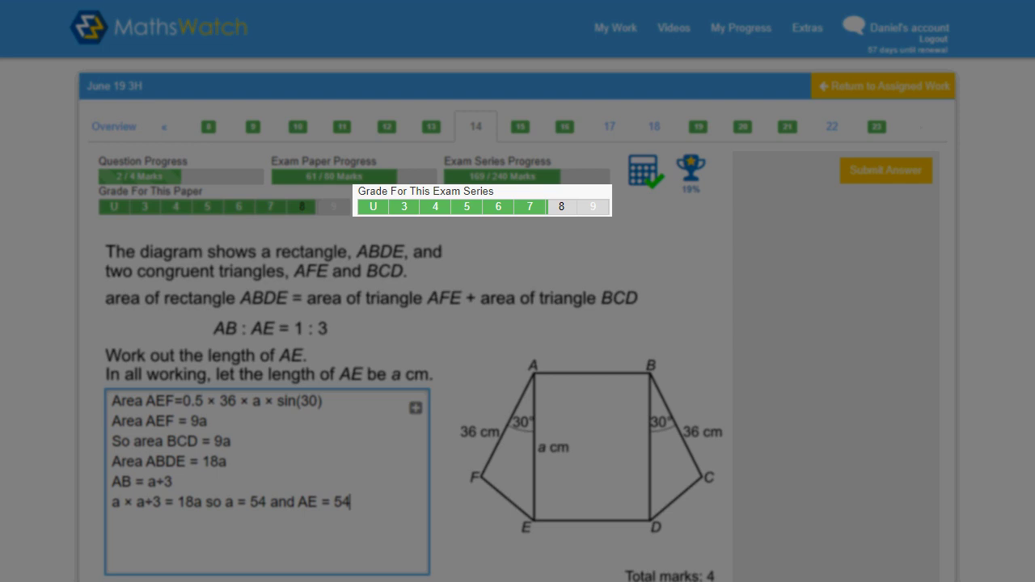
{"action": "type", "text": "cm"}
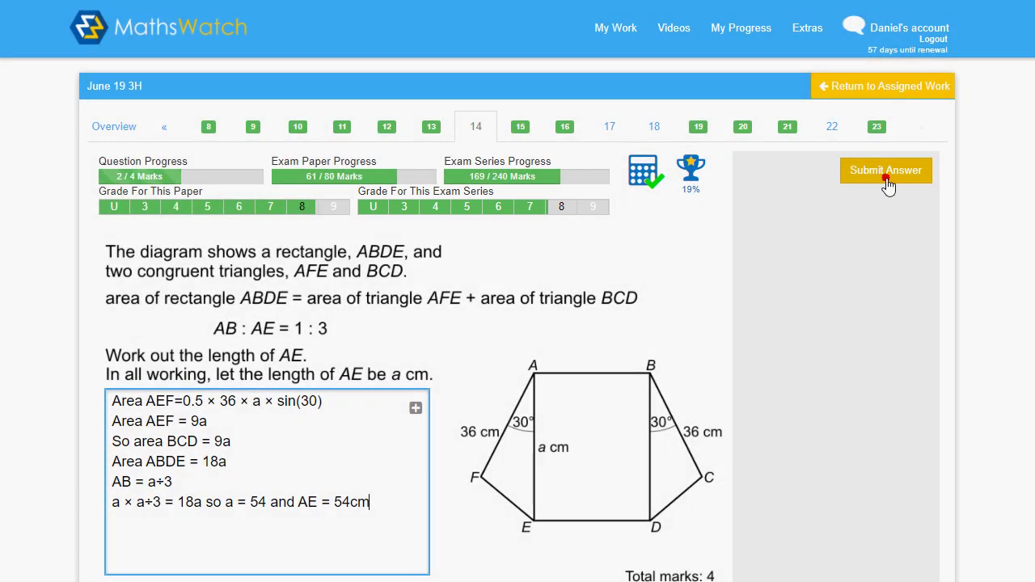
{"action": "left_click", "coordinate": [887, 179]}
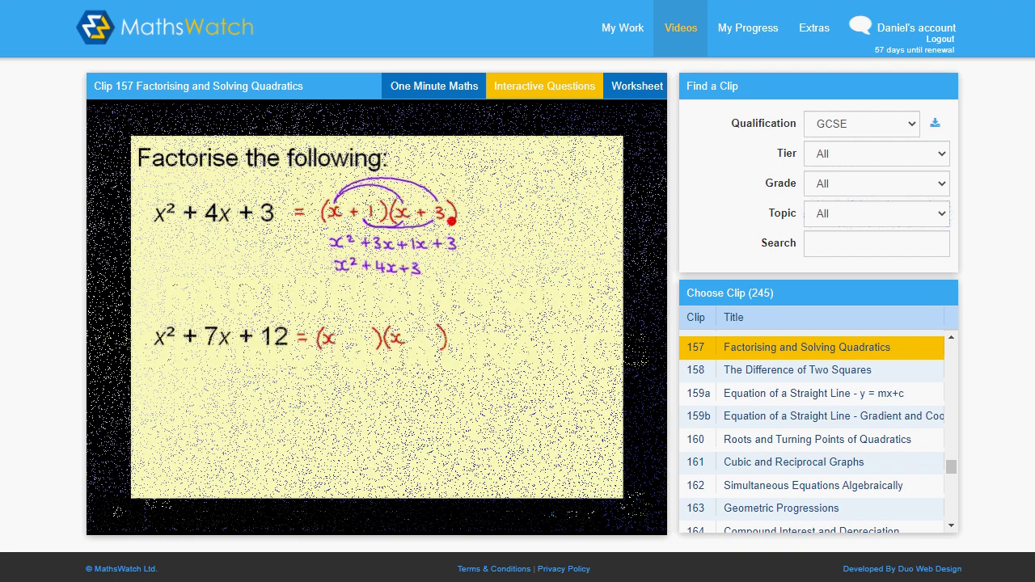
- Check the Tier, Grade and Topic filters available for finding a GCSE video clip
{"action": "left_click", "coordinate": [940, 155]}
{"action": "left_click", "coordinate": [942, 161]}
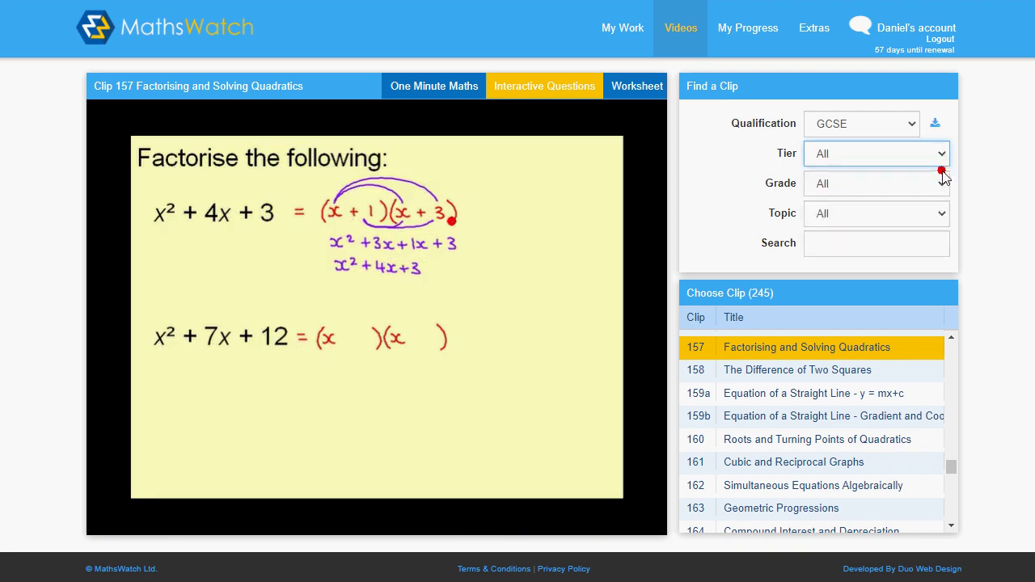
{"action": "left_click", "coordinate": [943, 184]}
{"action": "left_click", "coordinate": [943, 185]}
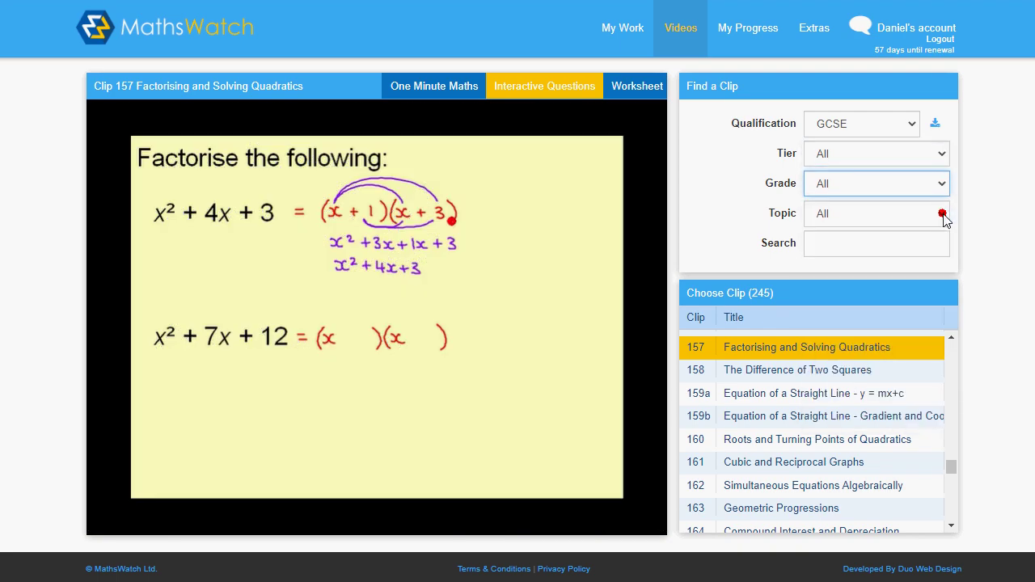
{"action": "left_click", "coordinate": [942, 215]}
{"action": "left_click", "coordinate": [943, 217]}
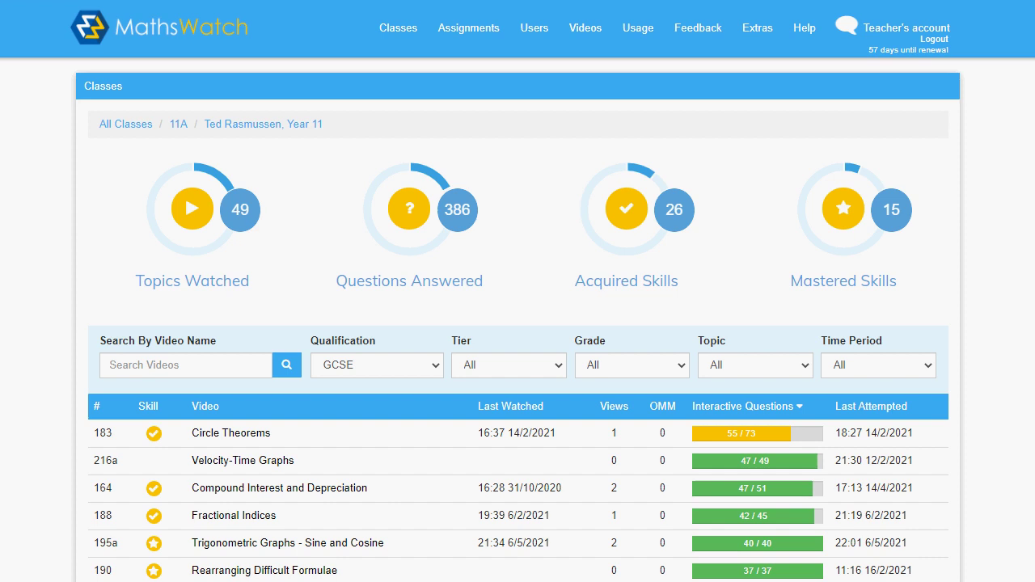
- Look through the class 11A student's video table for skills, views and interactive question scores
{"action": "scroll", "coordinate": [517, 324], "scroll_direction": "down", "scroll_amount": 2}
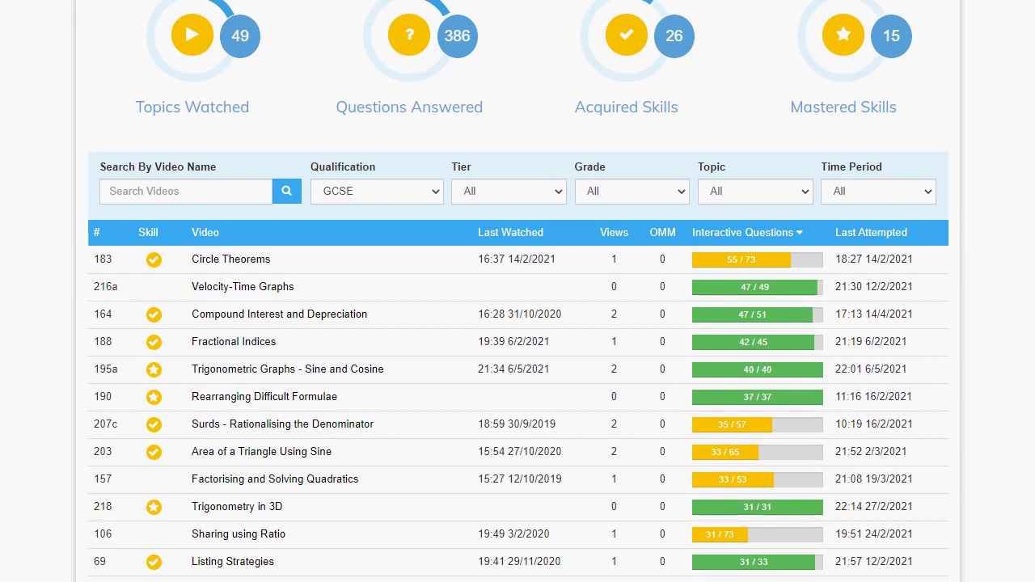
{"action": "scroll", "coordinate": [518, 323], "scroll_direction": "down", "scroll_amount": 2}
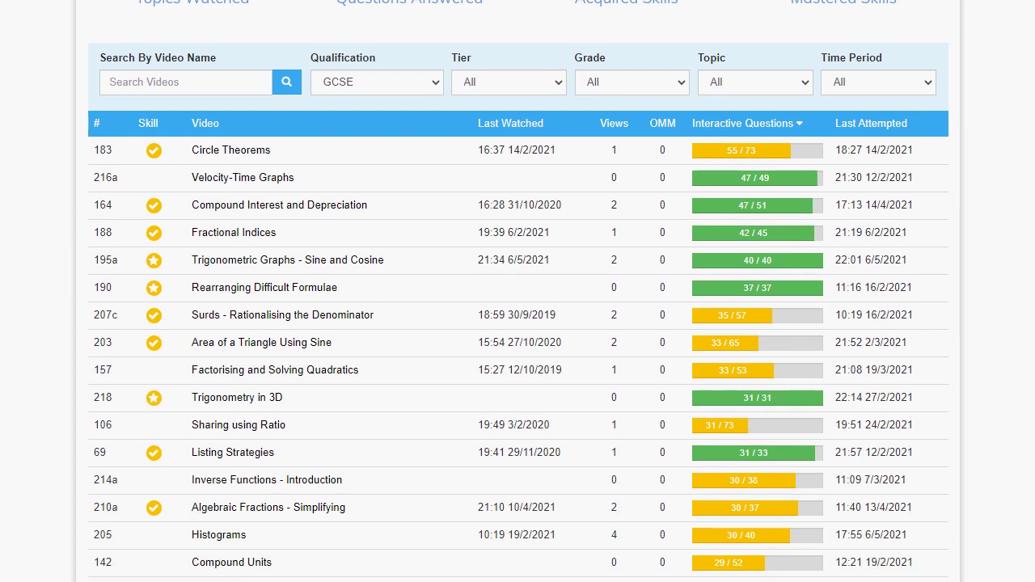
{"action": "scroll", "coordinate": [518, 323], "scroll_direction": "up", "scroll_amount": 2}
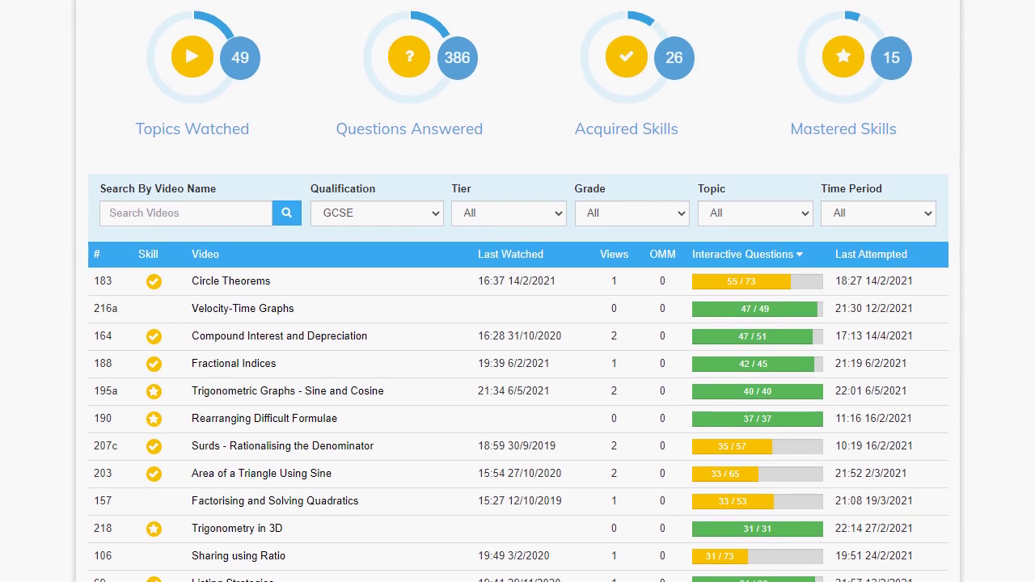
{"action": "scroll", "coordinate": [518, 323], "scroll_direction": "up", "scroll_amount": 2}
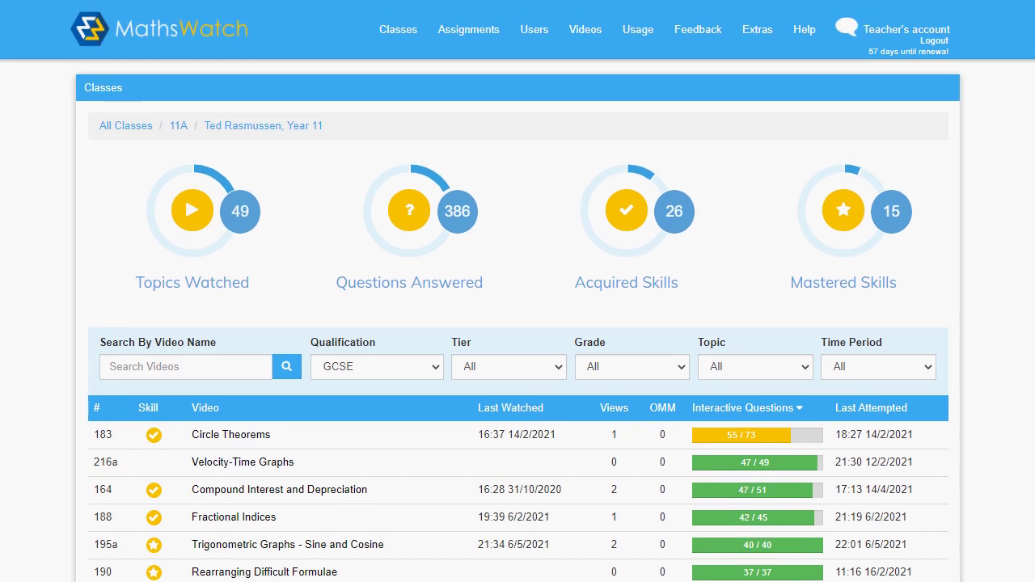